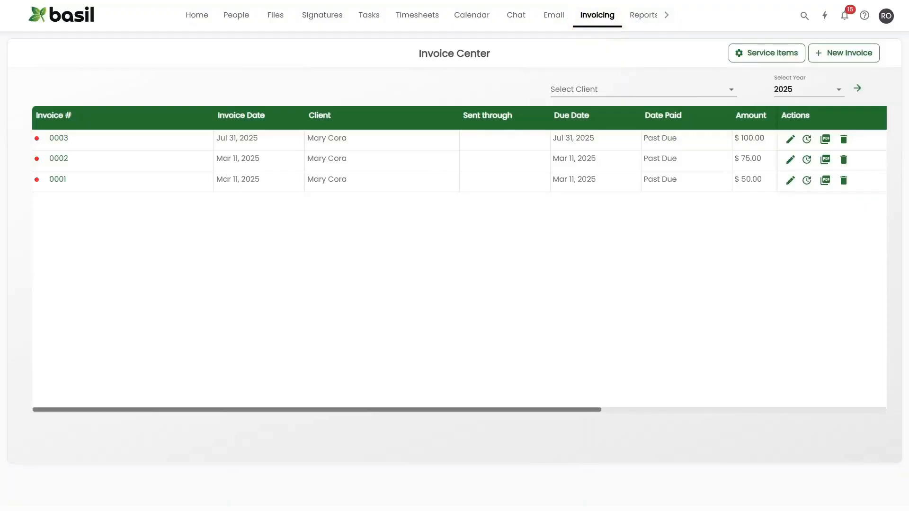
Filter the 2025 invoice list by the individual client who has the existing invoices
{"action": "left_click", "coordinate": [643, 89]}
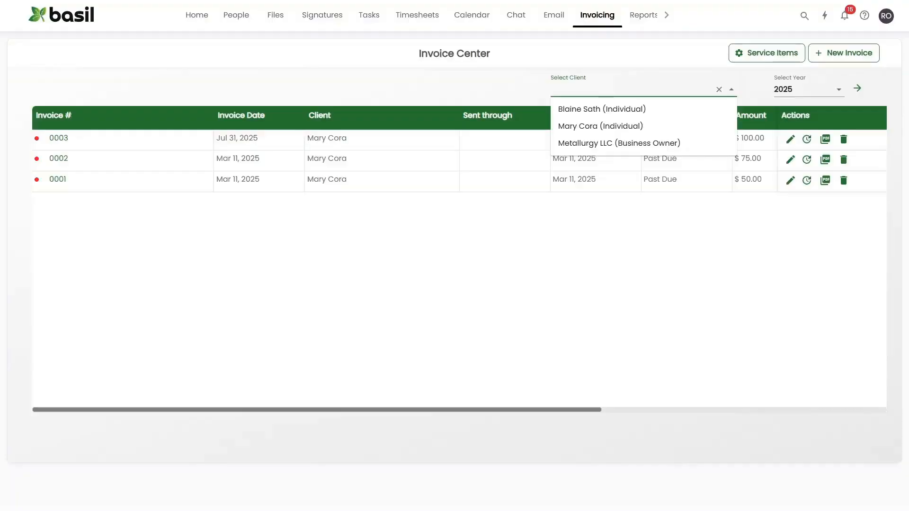
{"action": "left_click", "coordinate": [601, 126]}
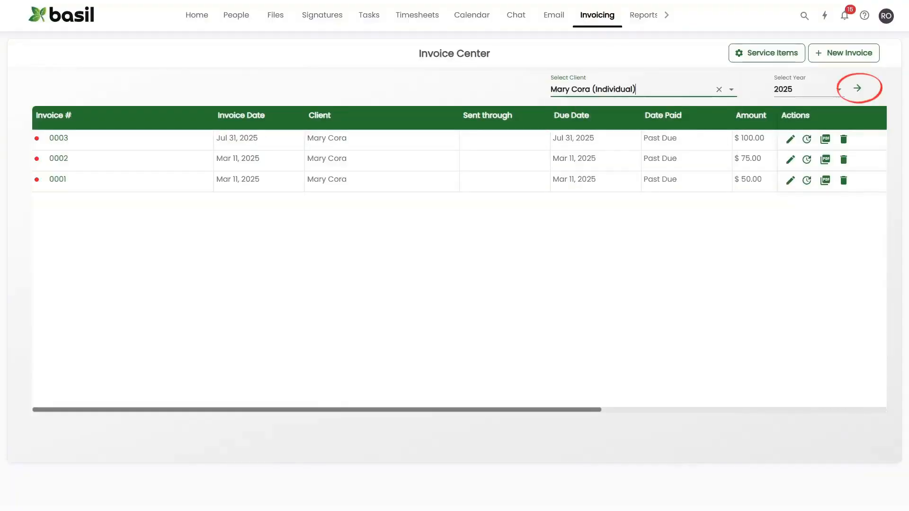
{"action": "left_click", "coordinate": [805, 89]}
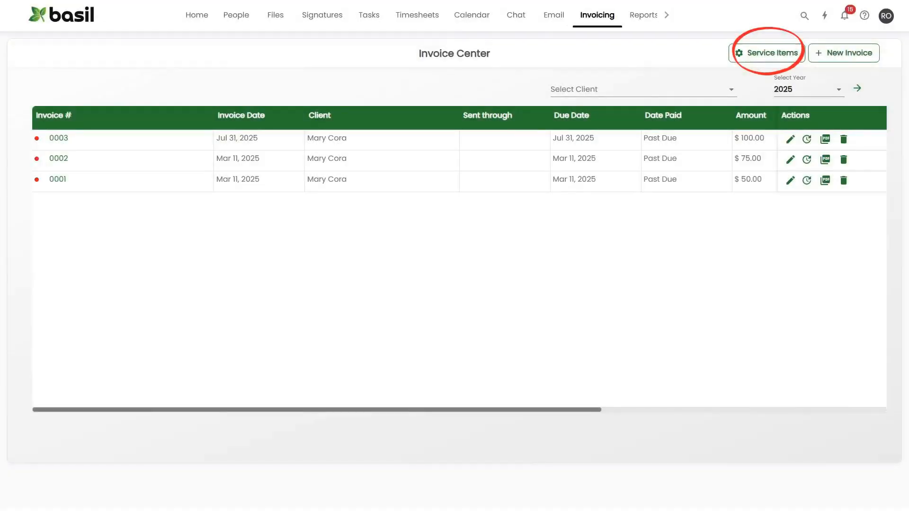
Add a Fixed Billing service item named Agreement Prep with a rate of 30
{"action": "left_click", "coordinate": [767, 53]}
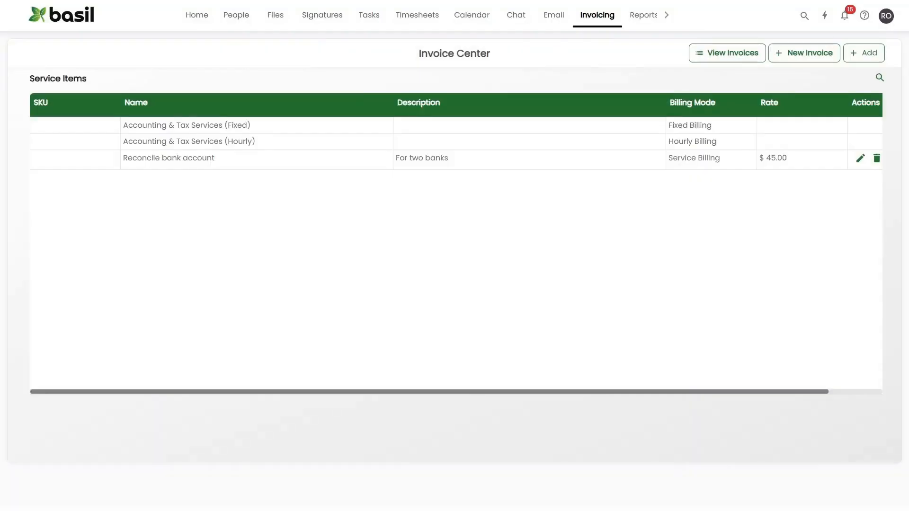
{"action": "left_click", "coordinate": [863, 53]}
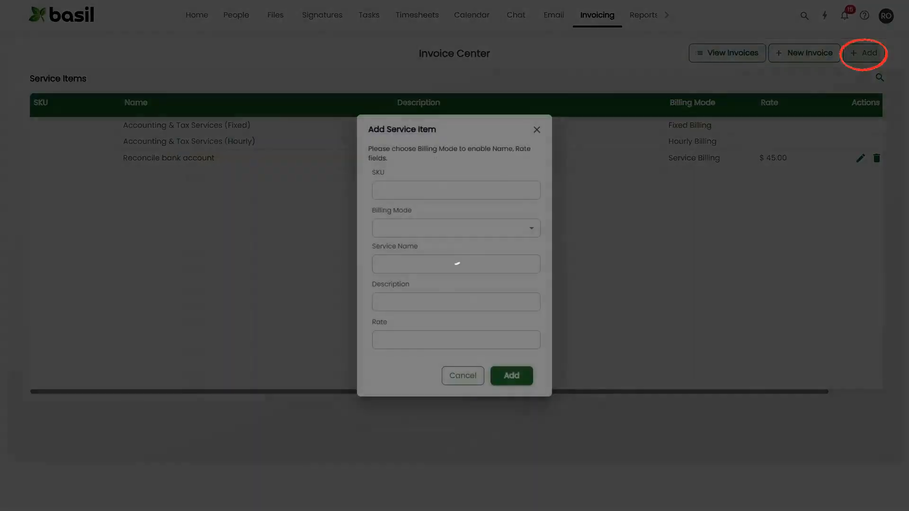
{"action": "left_click", "coordinate": [455, 228]}
{"action": "left_click", "coordinate": [403, 249]}
{"action": "left_click", "coordinate": [456, 264]}
{"action": "type", "text": "Agreement Prep"}
{"action": "left_click", "coordinate": [456, 340]}
{"action": "type", "text": "30"}
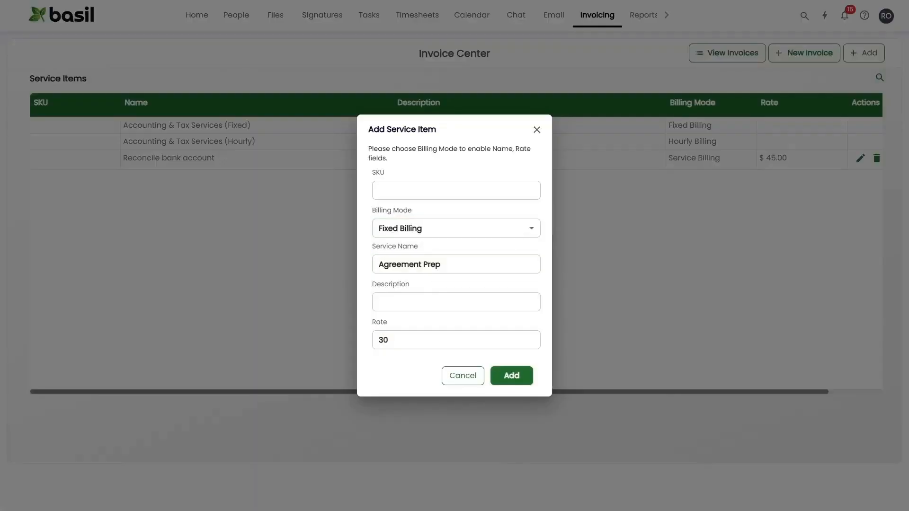
{"action": "left_click", "coordinate": [512, 376]}
Add an Hourly Billing service item named Hourly
{"action": "left_click", "coordinate": [864, 53]}
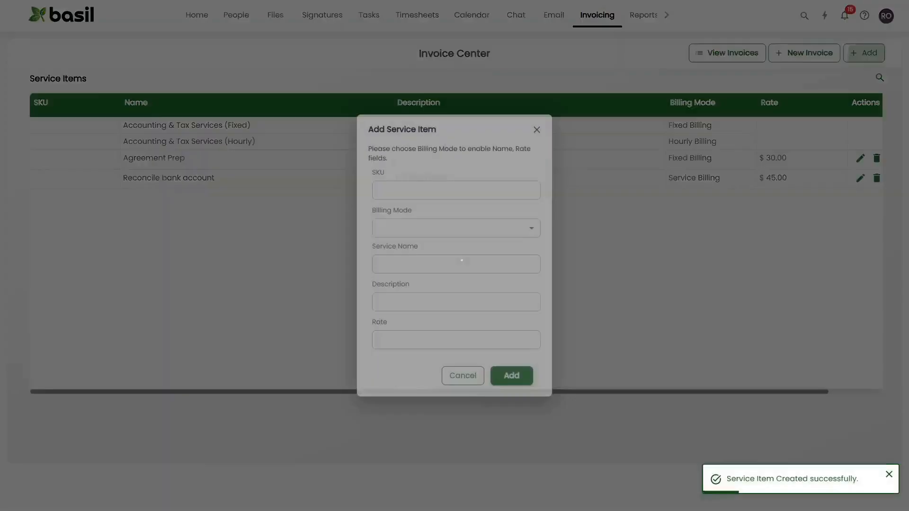
{"action": "left_click", "coordinate": [455, 229]}
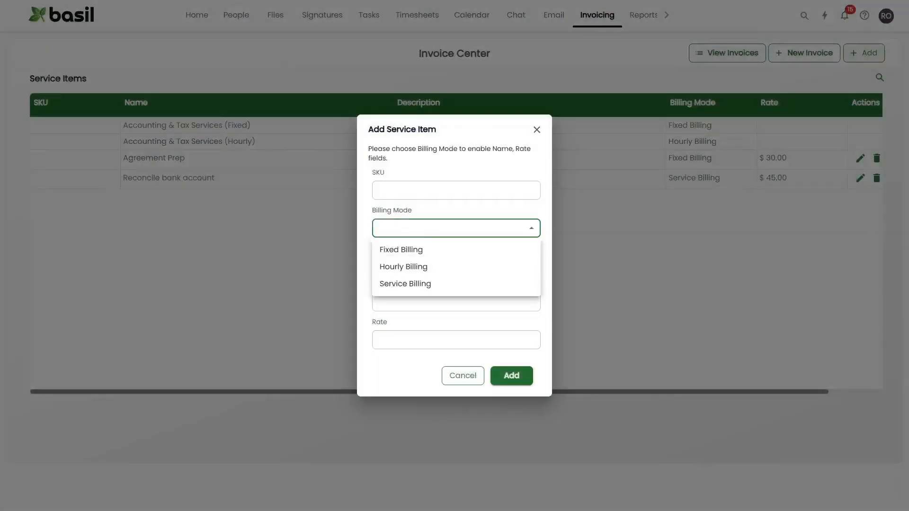
{"action": "left_click", "coordinate": [403, 268]}
{"action": "left_click", "coordinate": [456, 271]}
{"action": "type", "text": "Hourly"}
{"action": "left_click", "coordinate": [512, 369]}
Add a Service Billing item for the Provide training service with a rate of 25
{"action": "left_click", "coordinate": [864, 53]}
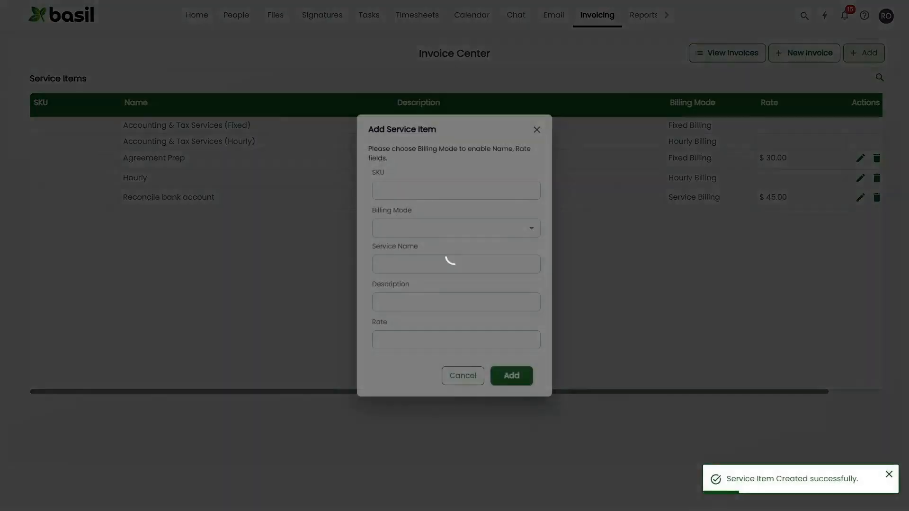
{"action": "left_click", "coordinate": [456, 228]}
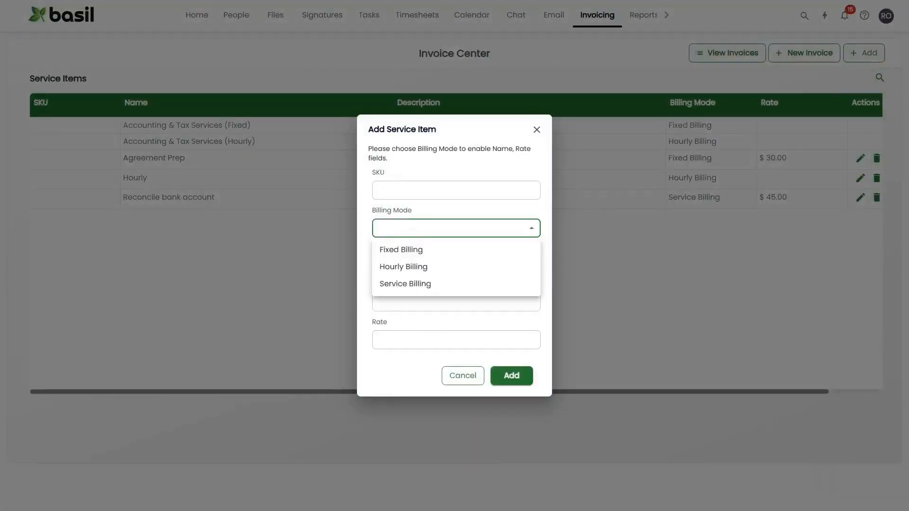
{"action": "left_click", "coordinate": [404, 285]}
{"action": "left_click", "coordinate": [396, 262]}
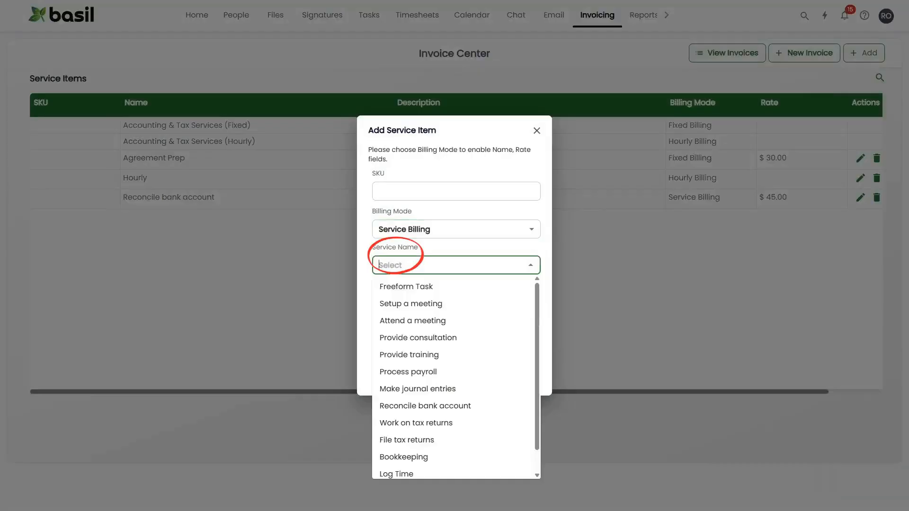
{"action": "left_click", "coordinate": [409, 355]}
{"action": "left_click", "coordinate": [416, 339]}
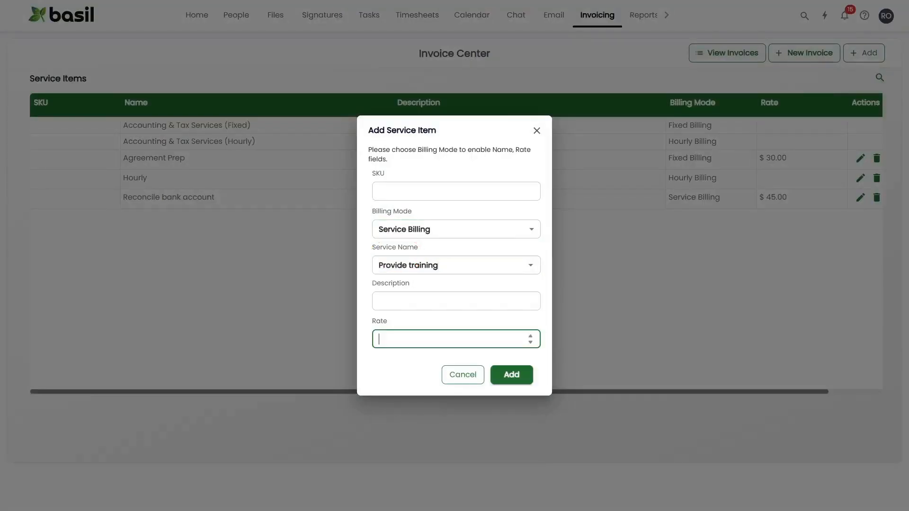
{"action": "type", "text": "25"}
{"action": "left_click", "coordinate": [511, 375]}
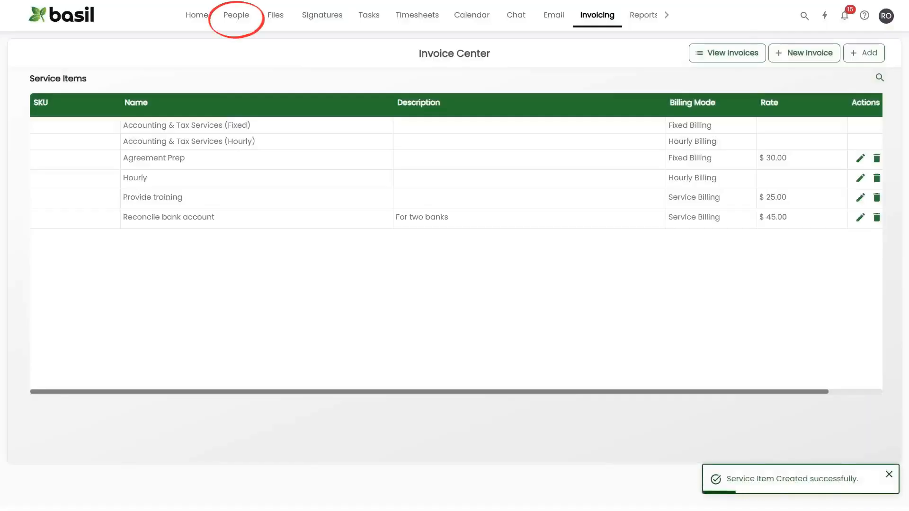
Open the Team Admin's team member details to review the hourly billing rate
{"action": "left_click", "coordinate": [236, 15]}
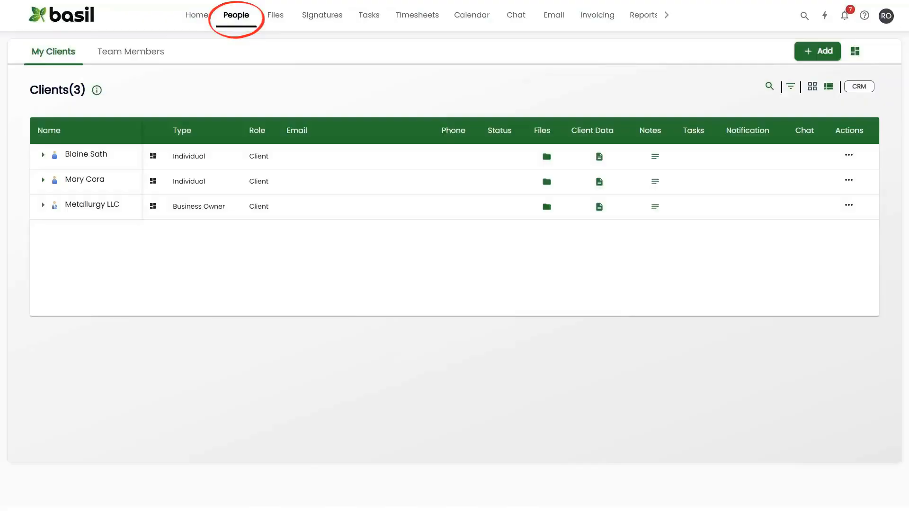
{"action": "left_click", "coordinate": [92, 52]}
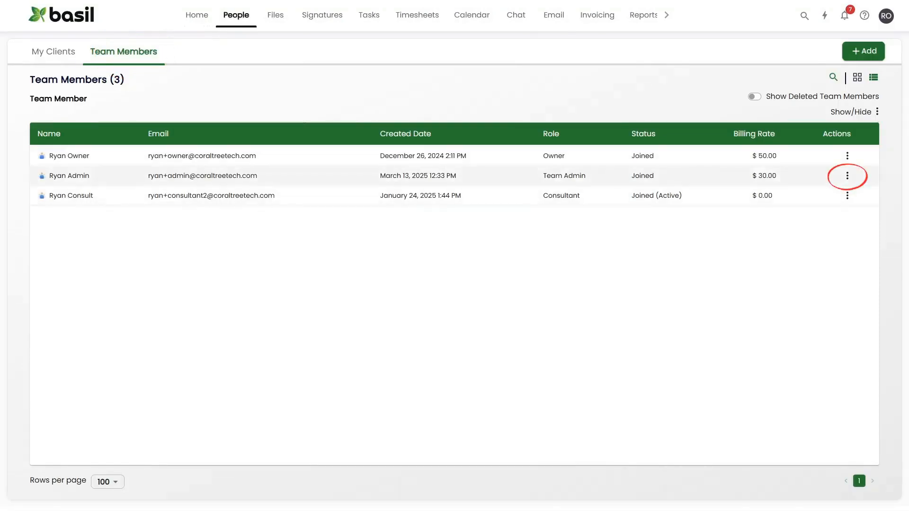
{"action": "left_click", "coordinate": [847, 176]}
{"action": "left_click", "coordinate": [849, 195]}
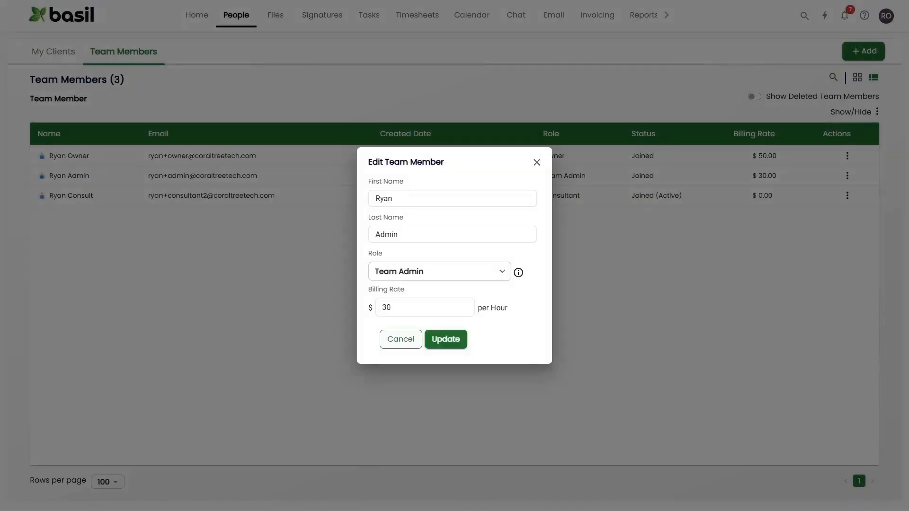
Open the task board and look at the in-progress Reconcile bank account task
{"action": "left_click", "coordinate": [369, 14]}
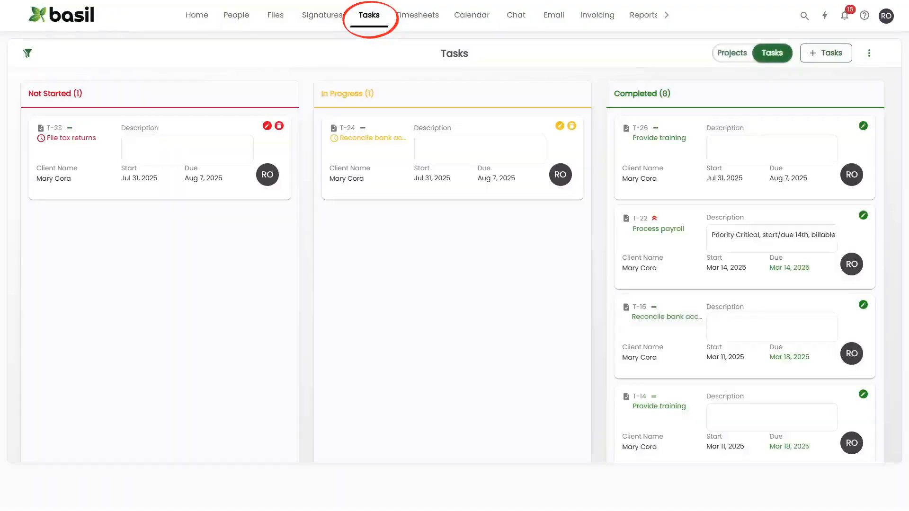
{"action": "left_click", "coordinate": [368, 136]}
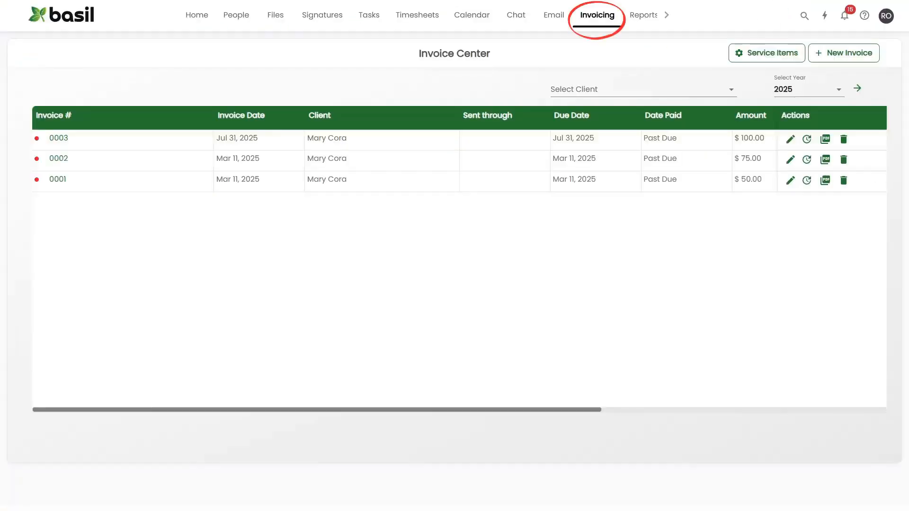
Start a new invoice for the individual client with existing invoices and set the invoice period's start date to Jul 31, 2025
{"action": "left_click", "coordinate": [850, 53]}
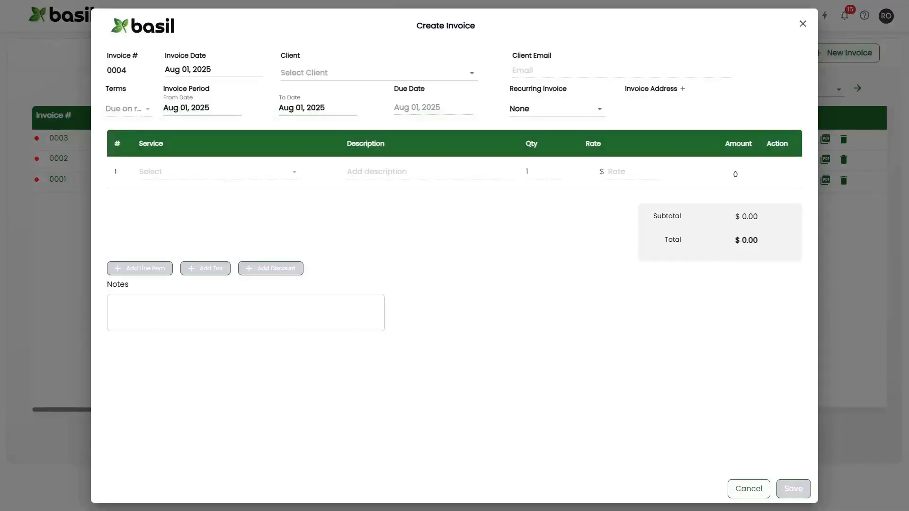
{"action": "left_click", "coordinate": [378, 73]}
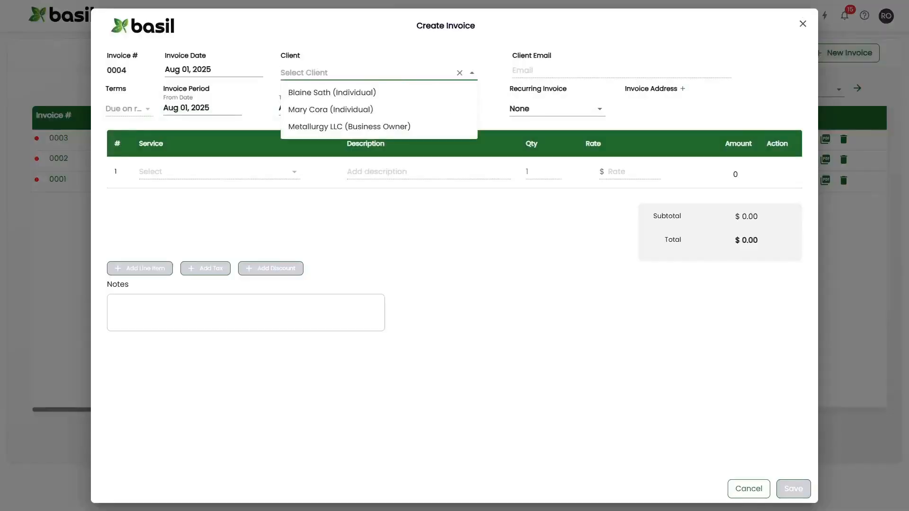
{"action": "left_click", "coordinate": [331, 109]}
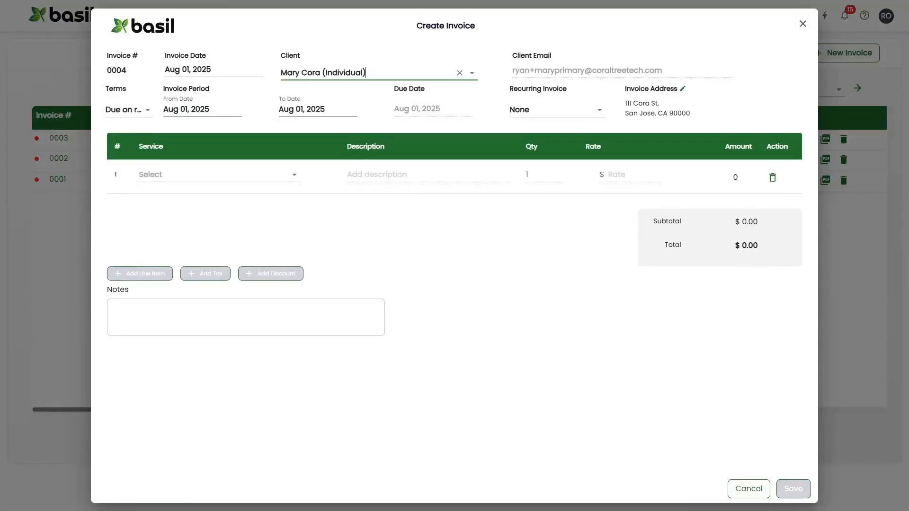
{"action": "left_click", "coordinate": [187, 109]}
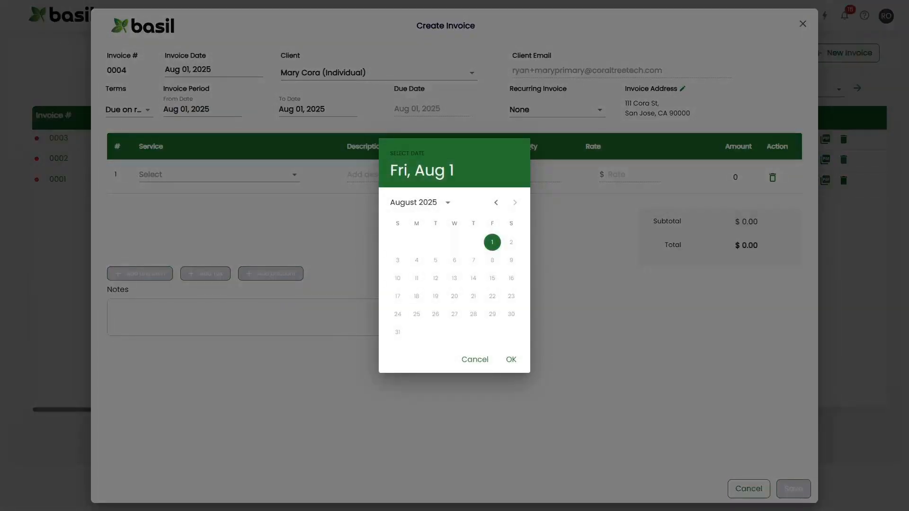
{"action": "left_click", "coordinate": [496, 202]}
{"action": "left_click", "coordinate": [474, 314]}
{"action": "left_click", "coordinate": [511, 359]}
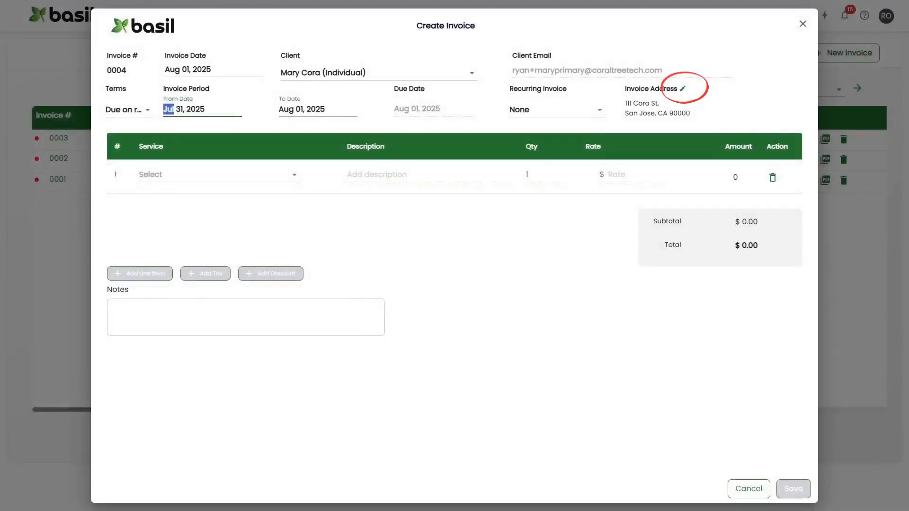
View the client's saved invoice addresses and the option for adding another one
{"action": "left_click", "coordinate": [683, 89]}
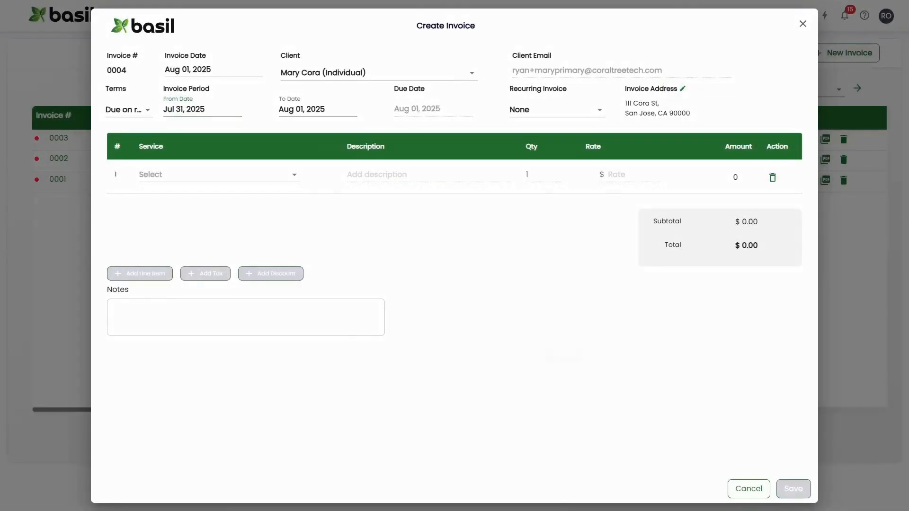
{"action": "left_click", "coordinate": [563, 353]}
{"action": "left_click", "coordinate": [520, 353]}
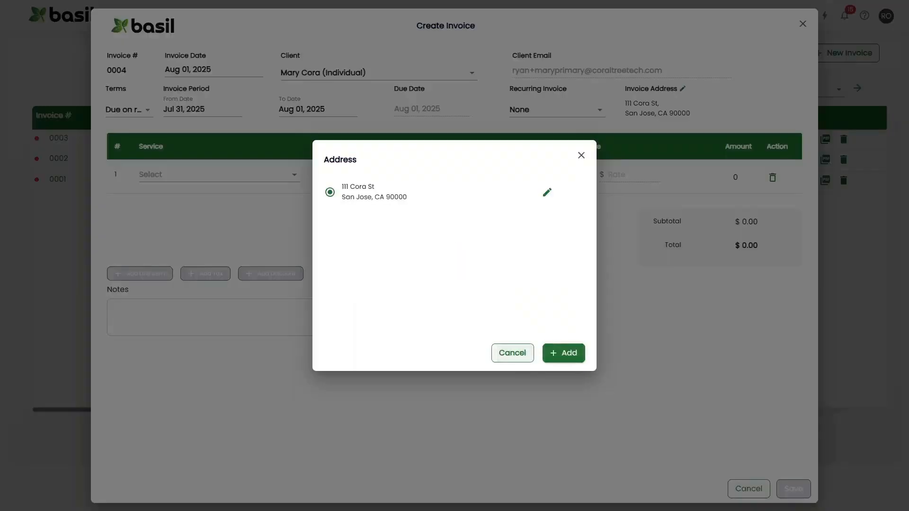
{"action": "left_click", "coordinate": [515, 353]}
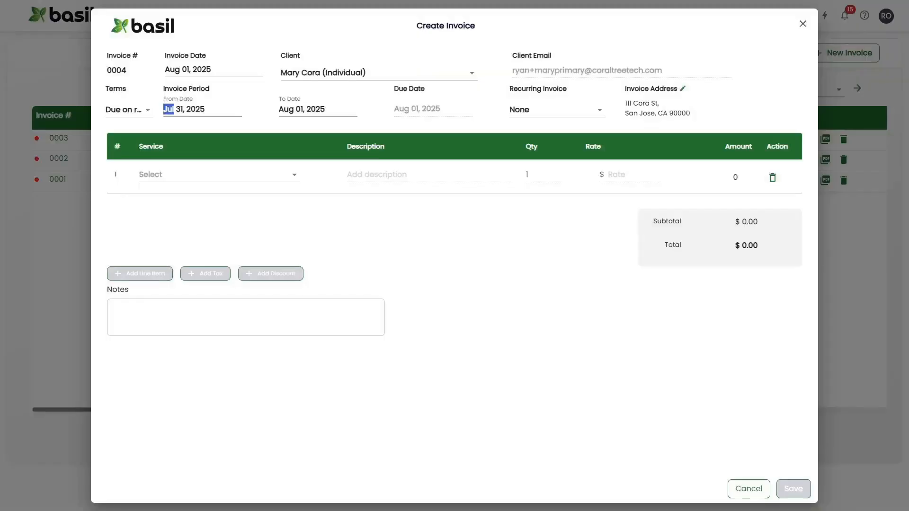
Fill the first invoice line with the Agreement Prep service and a quantity of 2
{"action": "left_click", "coordinate": [294, 175]}
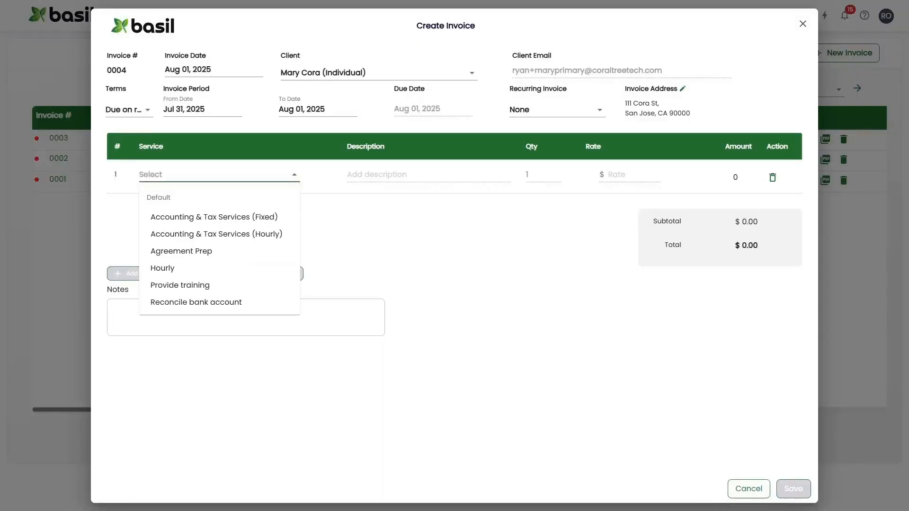
{"action": "left_click", "coordinate": [181, 251]}
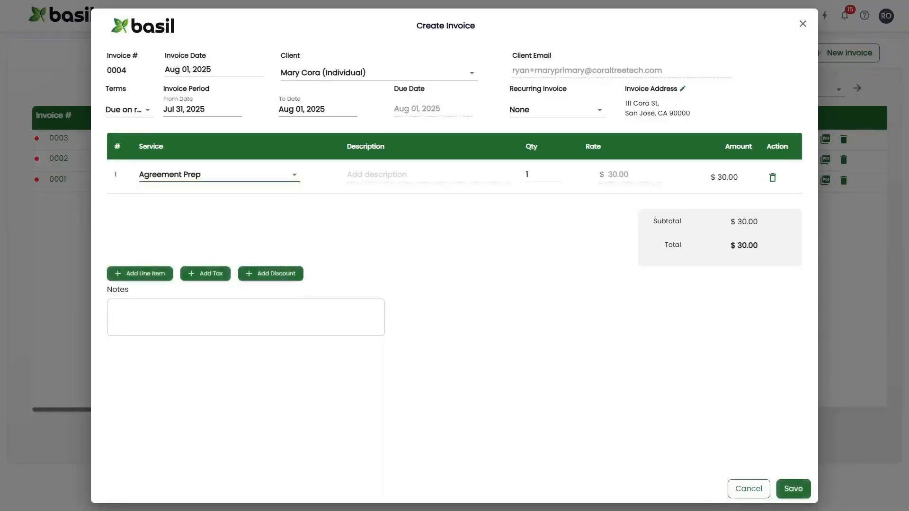
{"action": "key", "text": "Tab"}
{"action": "type", "text": "2"}
Add a second invoice line for Provide training and bill its rate from completed task T-26
{"action": "left_click", "coordinate": [140, 273]}
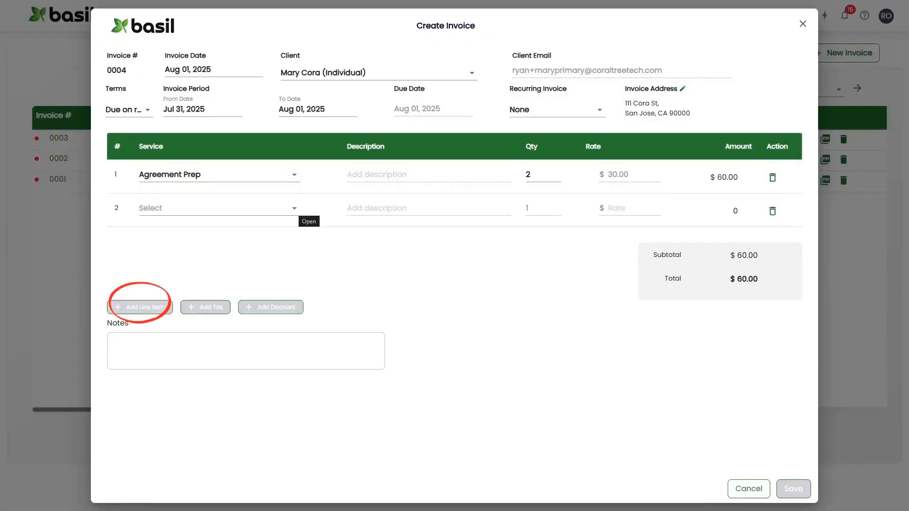
{"action": "left_click", "coordinate": [294, 208]}
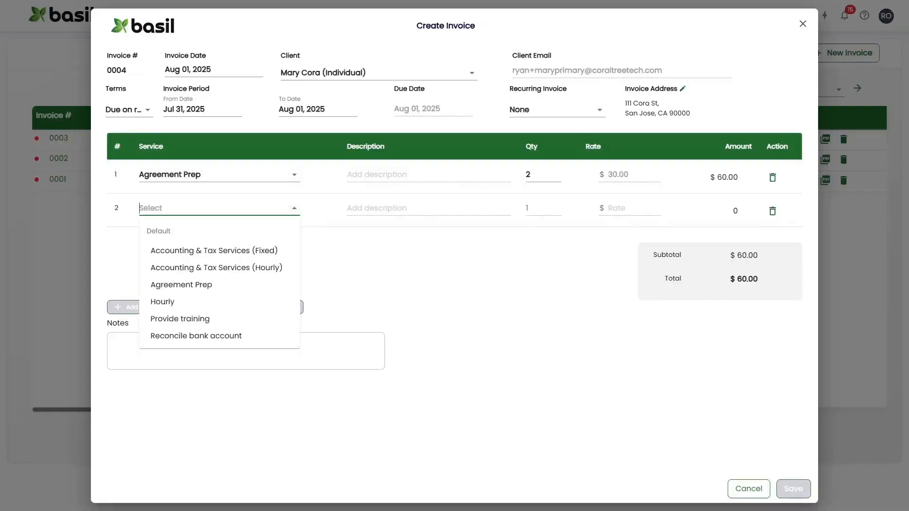
{"action": "left_click", "coordinate": [180, 319]}
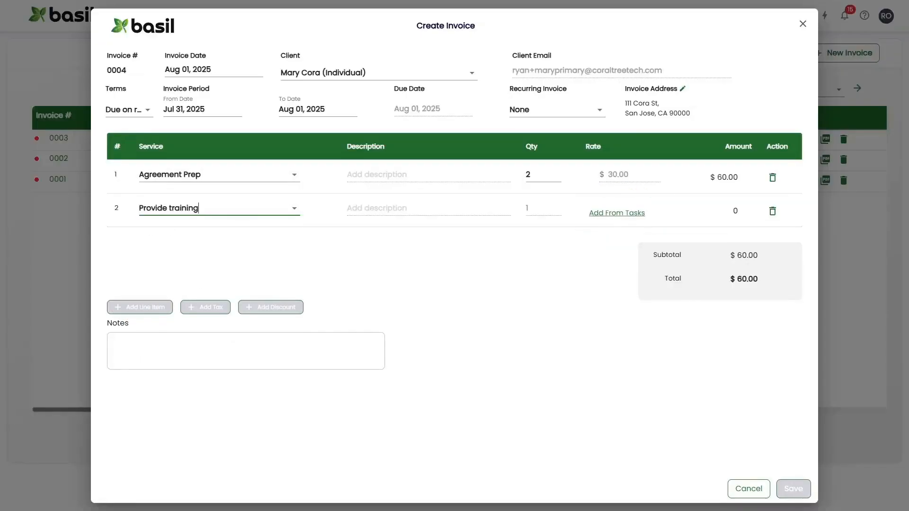
{"action": "left_click", "coordinate": [617, 213]}
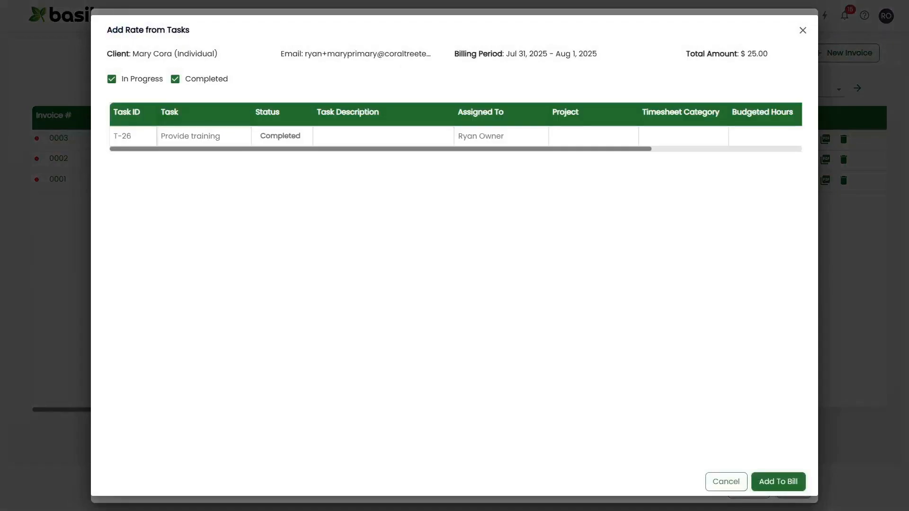
{"action": "left_click", "coordinate": [779, 482]}
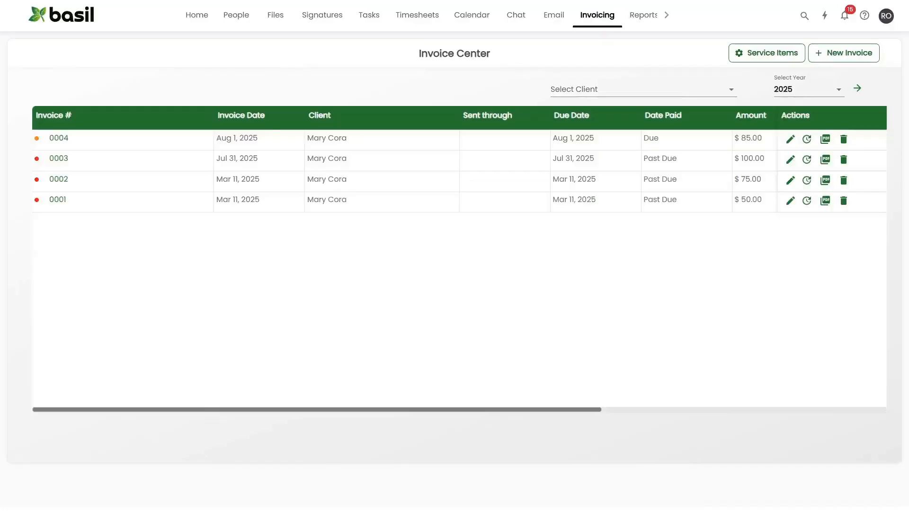
Save the in-progress Reconcile bank account task T-24 with Billable enabled and review its work details and logged time
{"action": "left_click", "coordinate": [369, 15]}
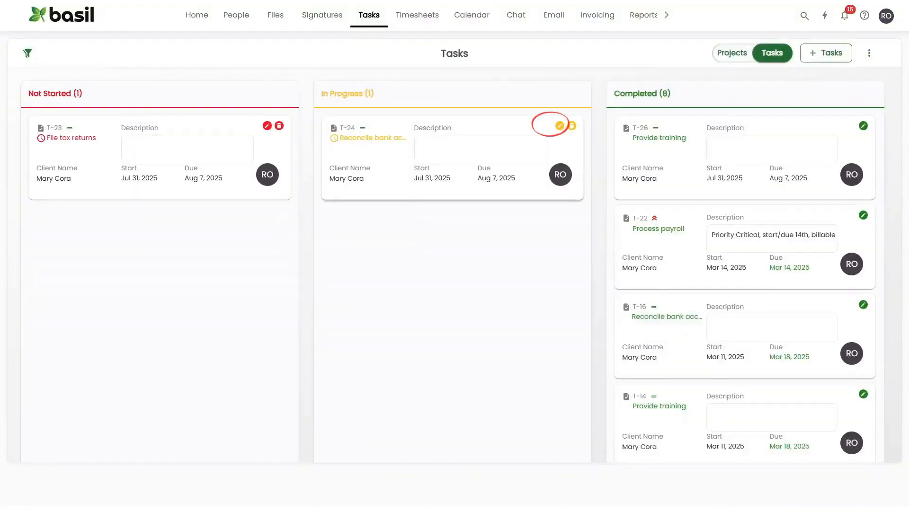
{"action": "left_click", "coordinate": [560, 125]}
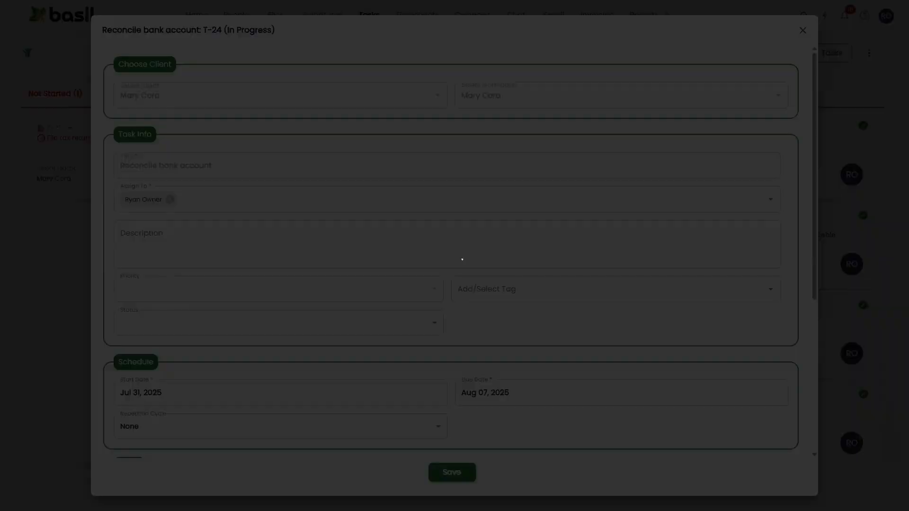
{"action": "scroll", "coordinate": [451, 251], "scroll_direction": "down", "scroll_amount": 5}
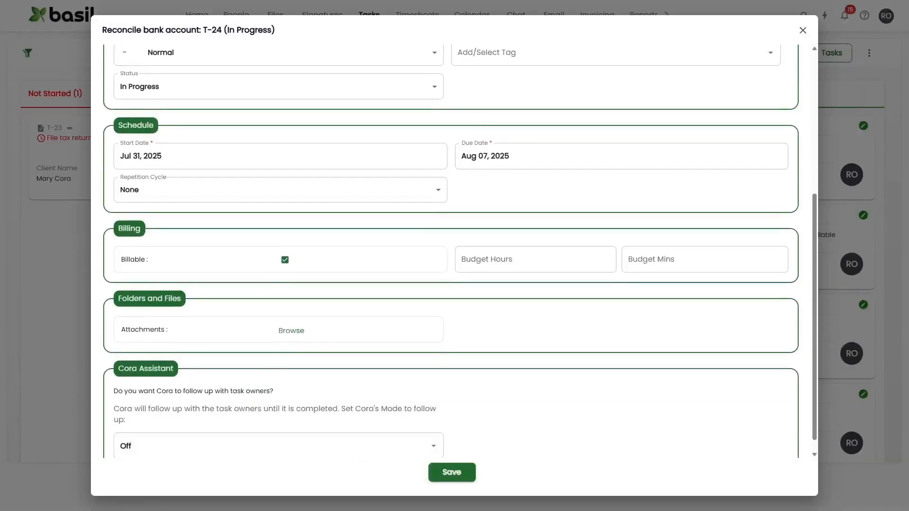
{"action": "left_click", "coordinate": [452, 472]}
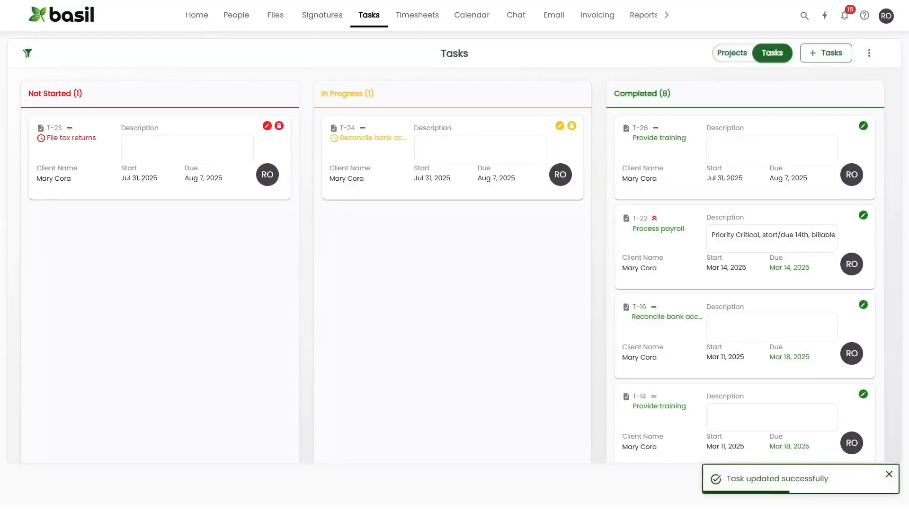
{"action": "left_click", "coordinate": [373, 138]}
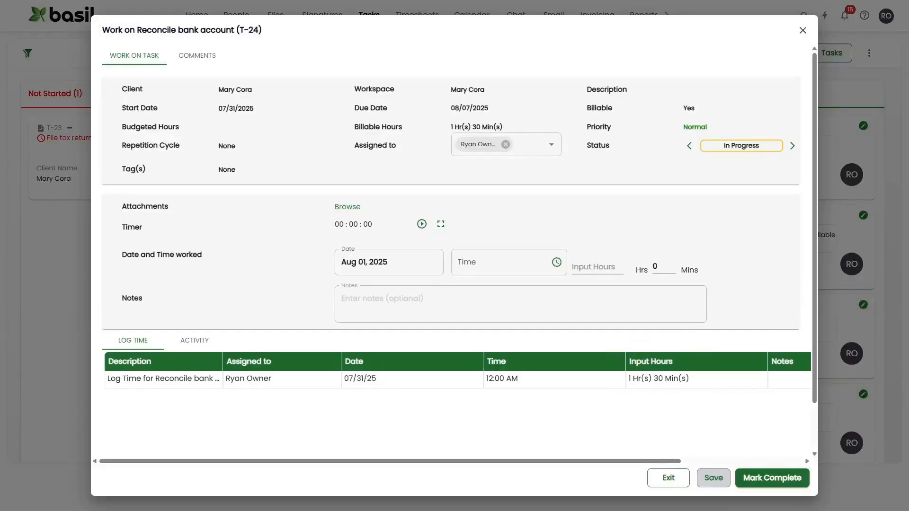
{"action": "left_click", "coordinate": [668, 478]}
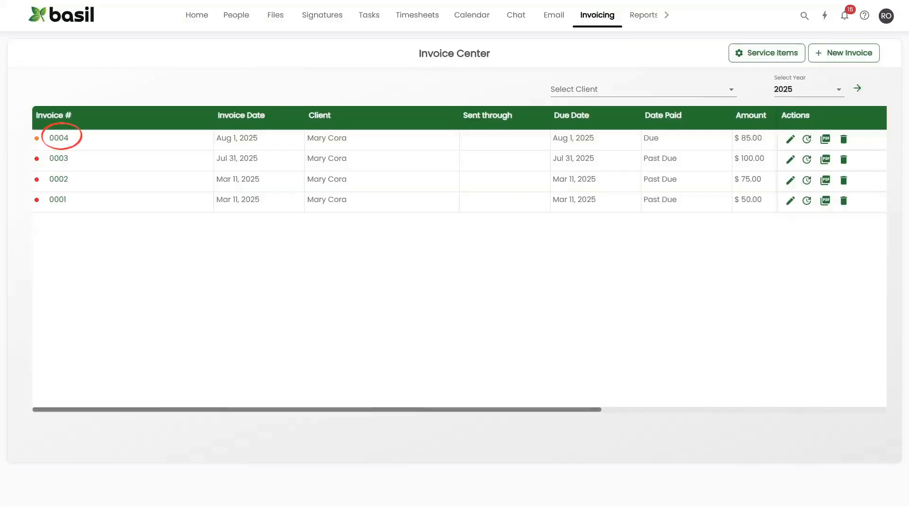
View the details of invoice 0004 in the Invoice Center and close it
{"action": "left_click", "coordinate": [59, 138]}
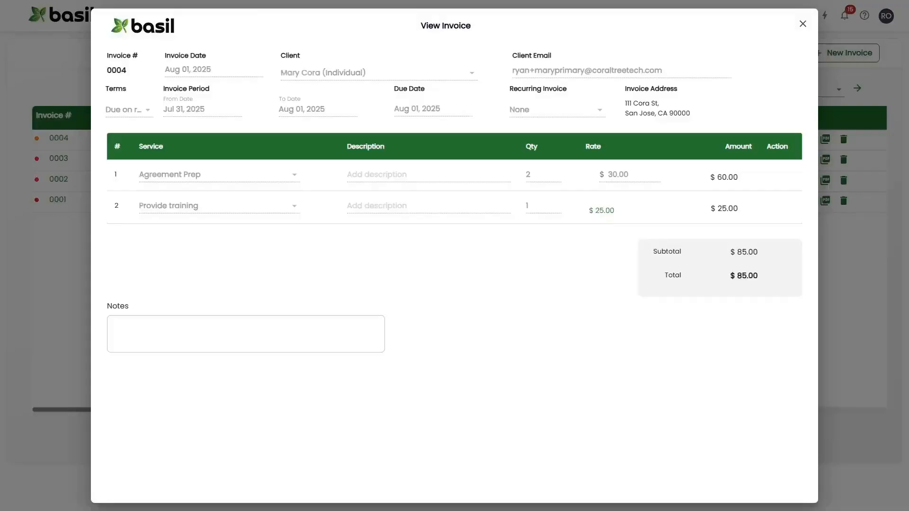
{"action": "left_click", "coordinate": [803, 24]}
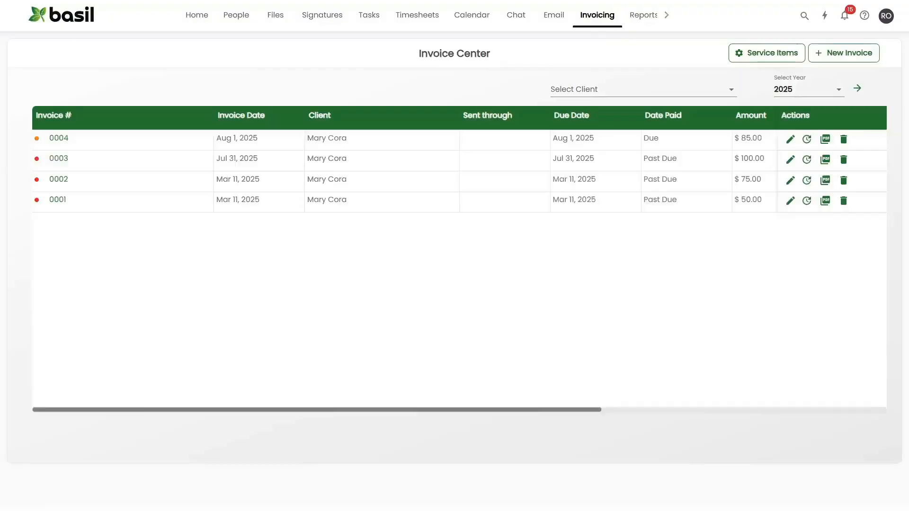